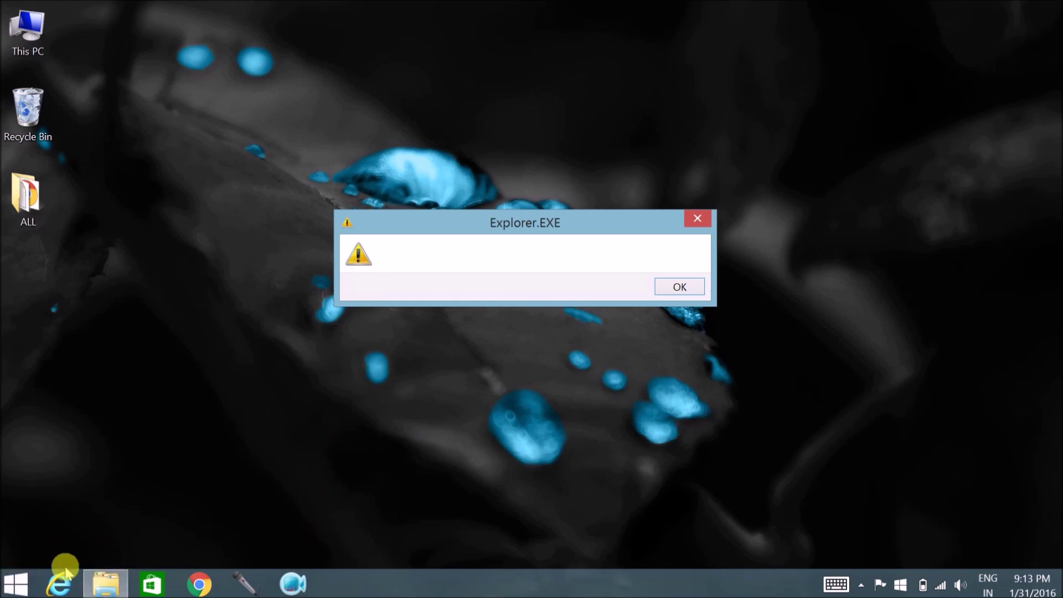
Launch Registry Editor with regedit from the Run prompt and expand HKEY_CURRENT_USER.
click(16, 587)
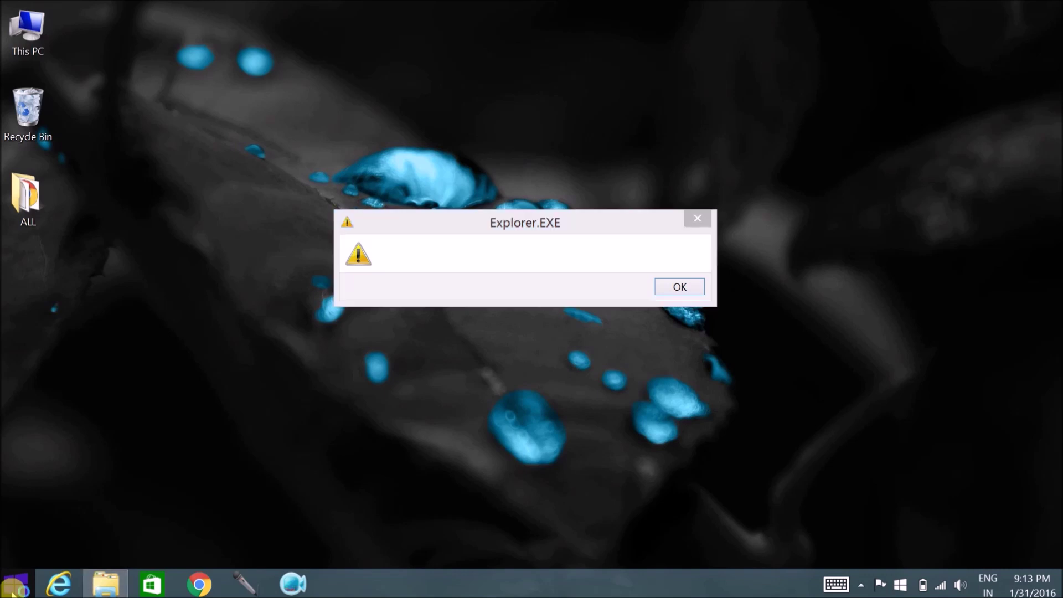
right_click(15, 586)
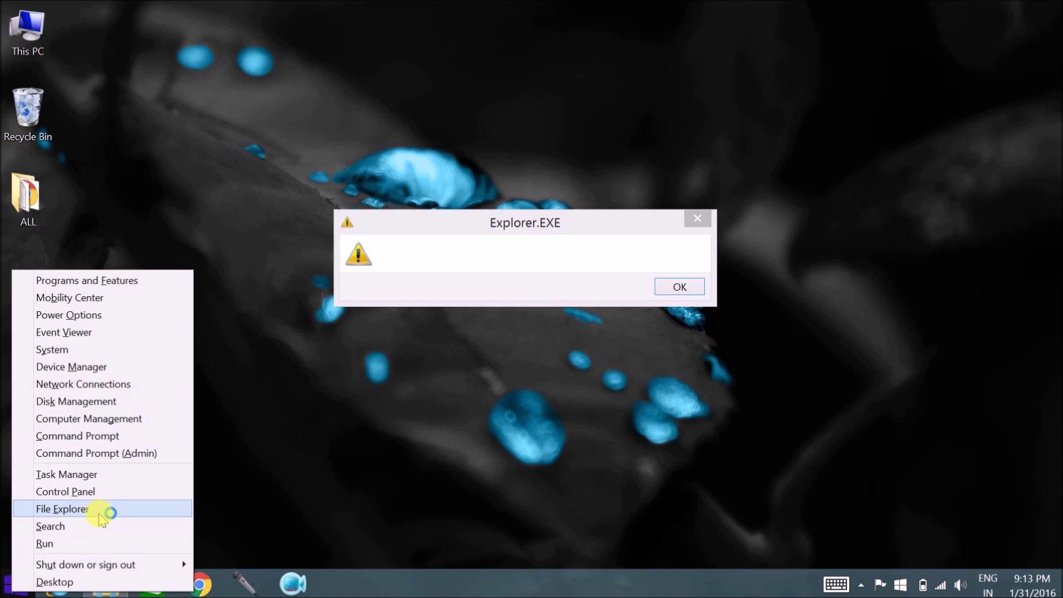
click(60, 544)
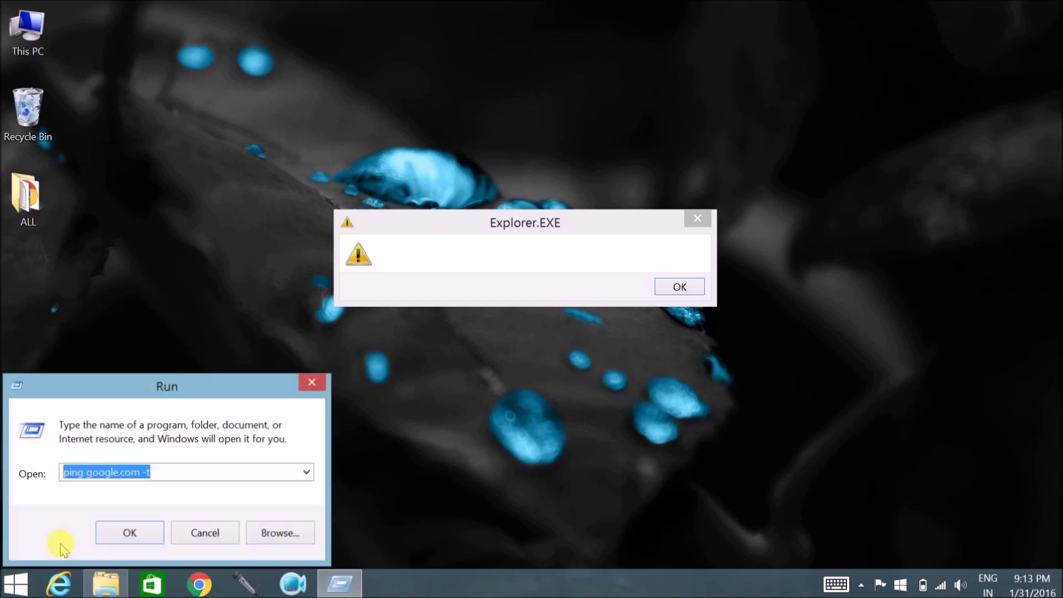
text(regedit)
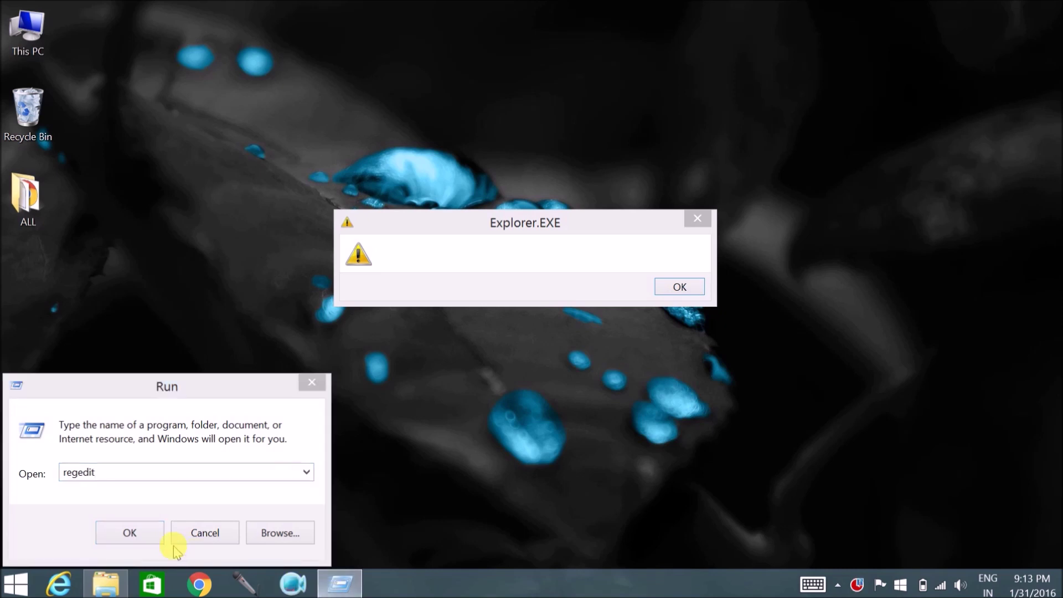
click(145, 541)
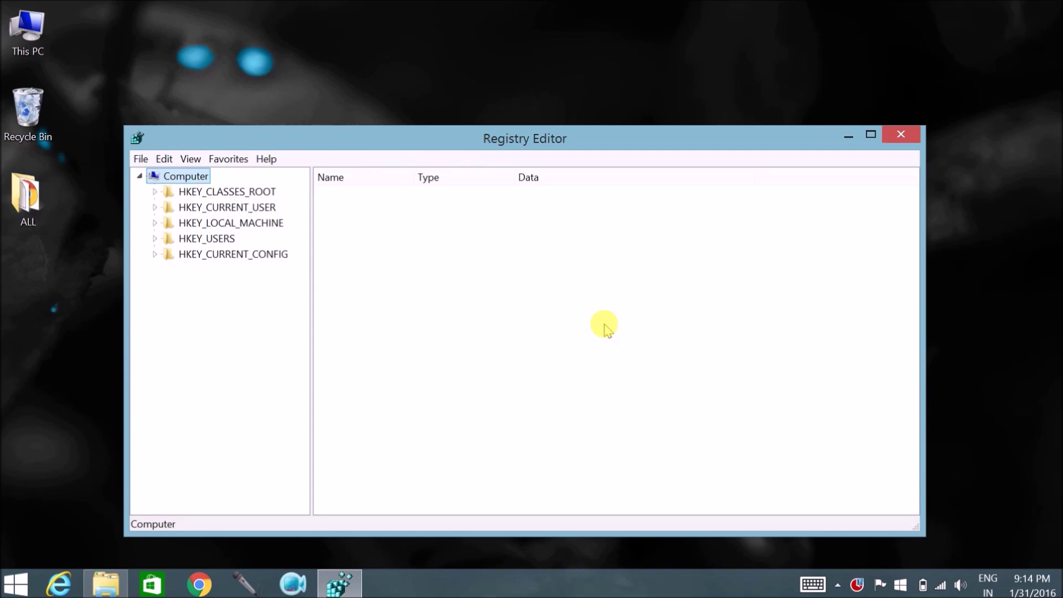
click(155, 207)
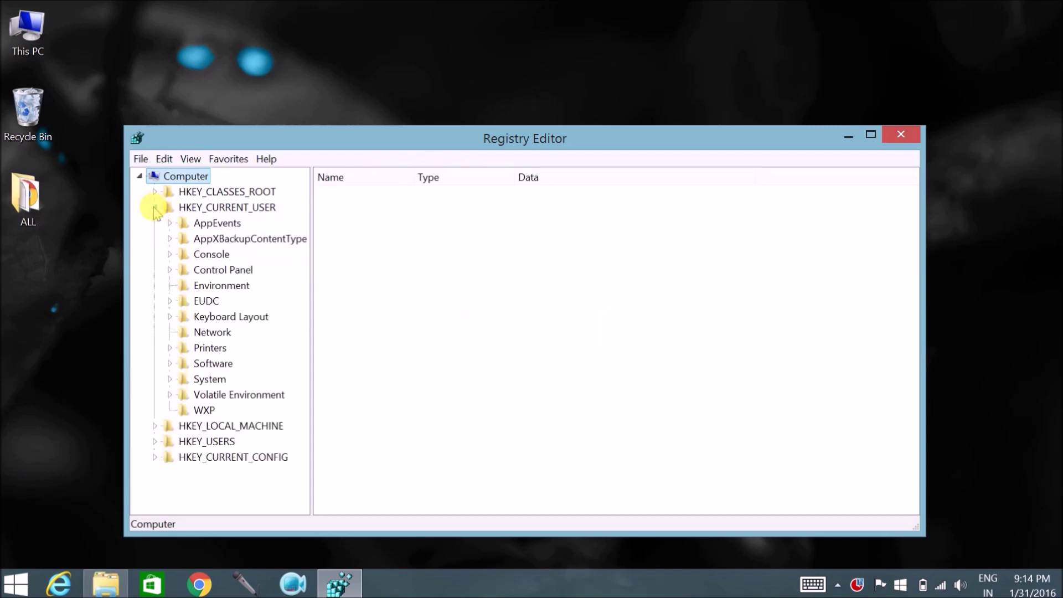
Expand Software > Microsoft > Windows NT > CurrentVersion, widen the tree, and select Windows.
click(169, 363)
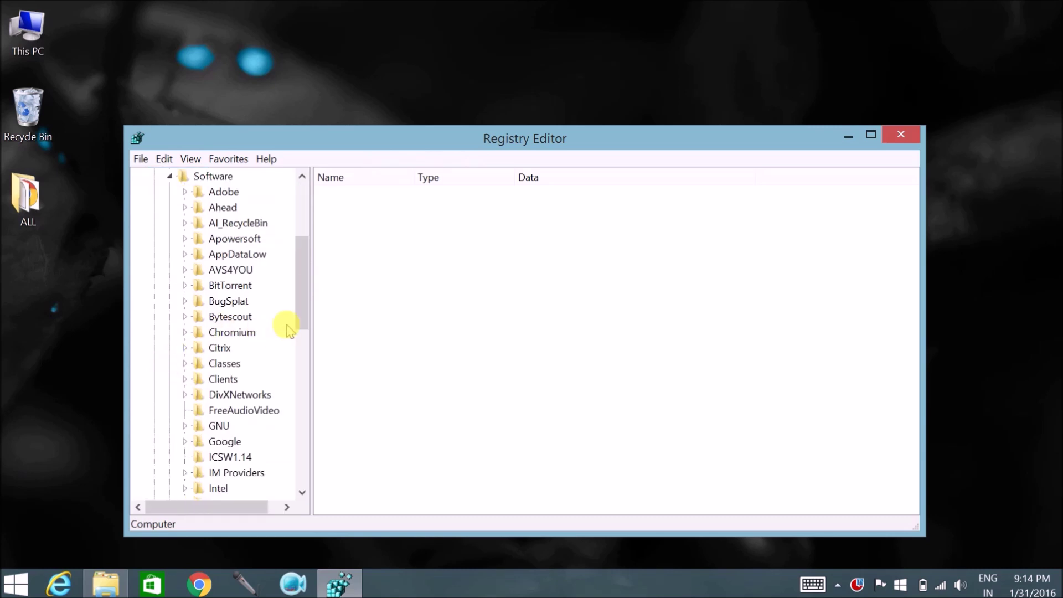
drag(302, 303, 302, 363)
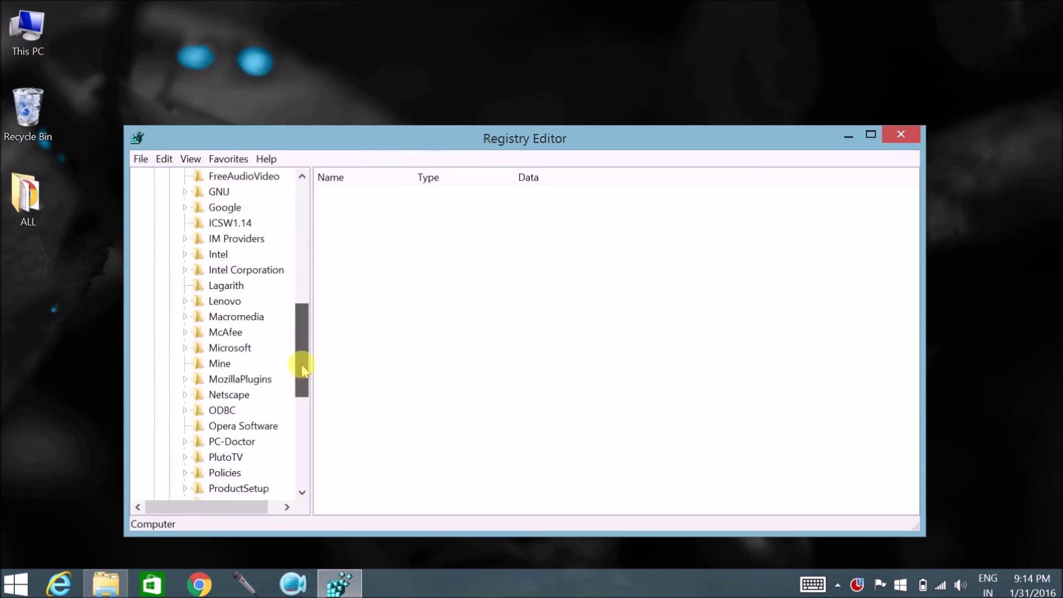
click(186, 348)
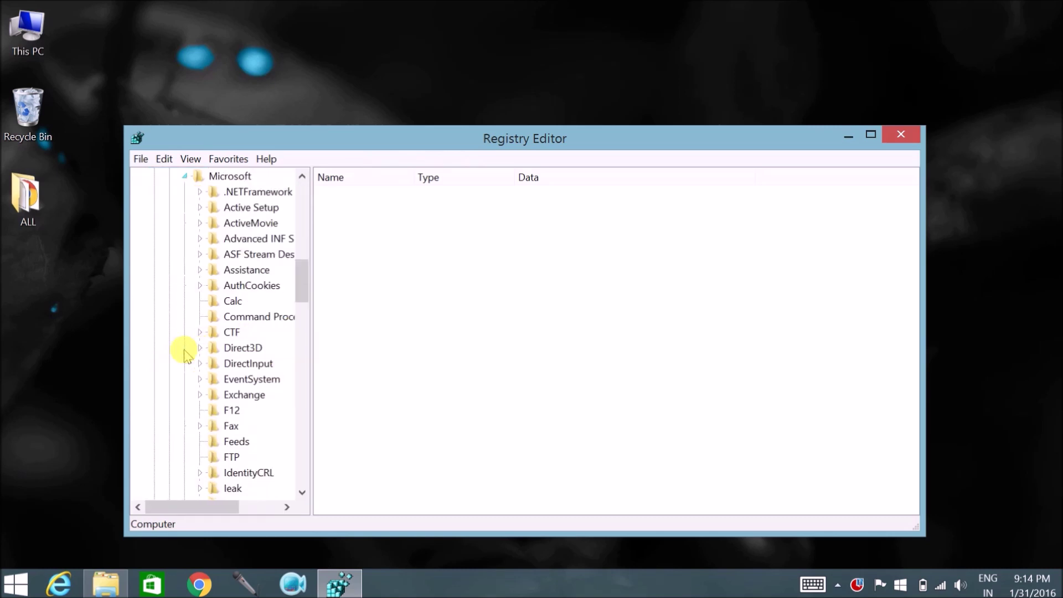
drag(305, 292, 305, 359)
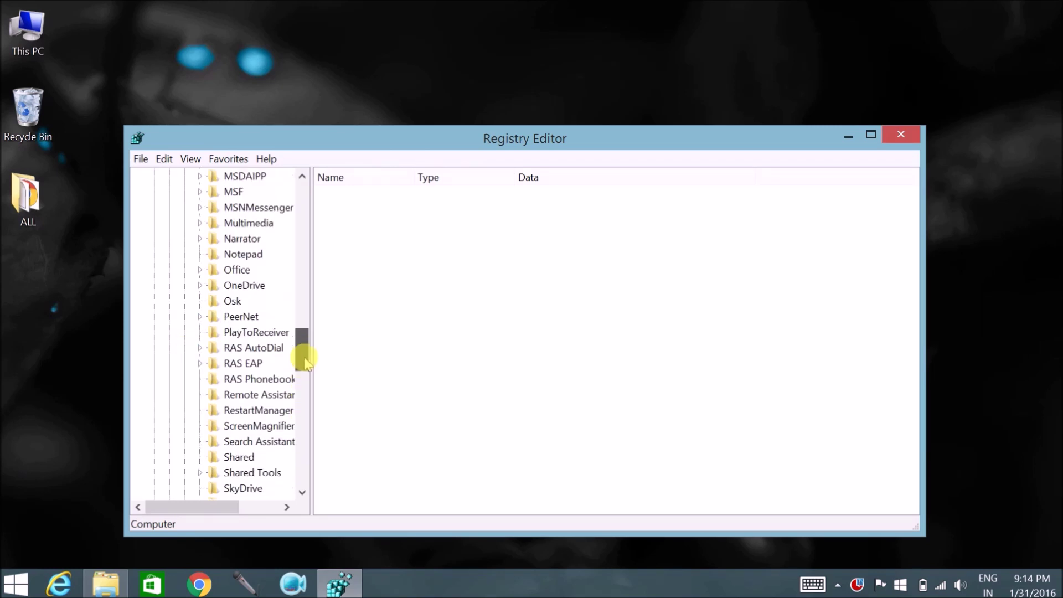
drag(305, 359, 306, 370)
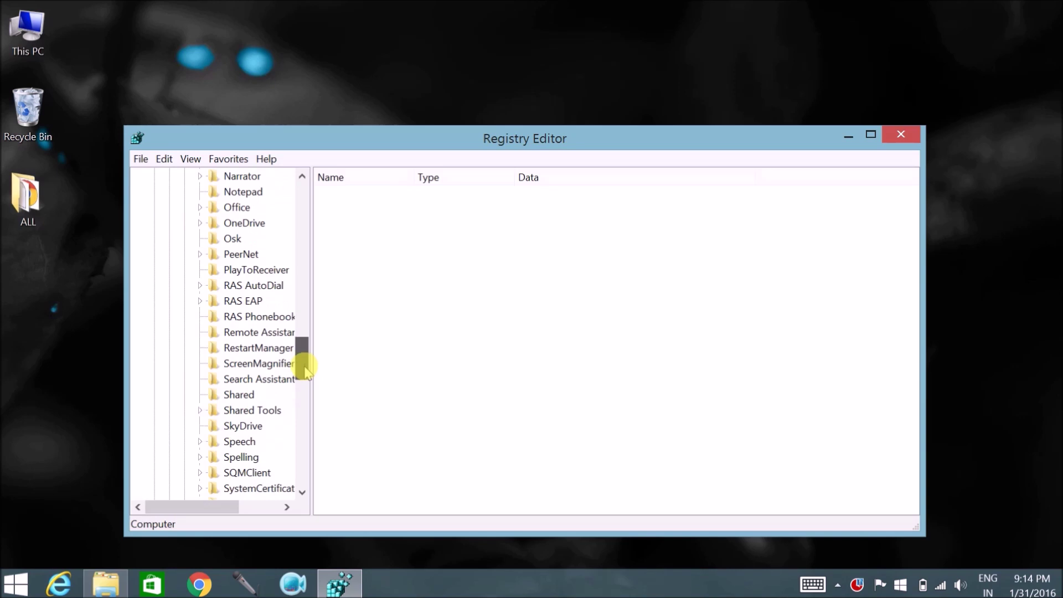
drag(306, 371, 305, 418)
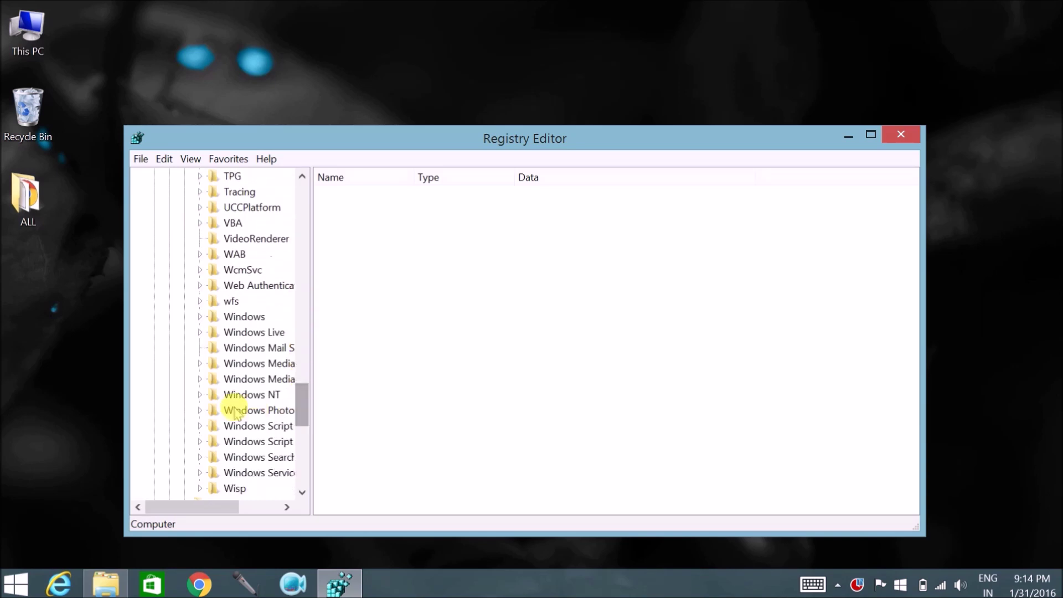
click(201, 395)
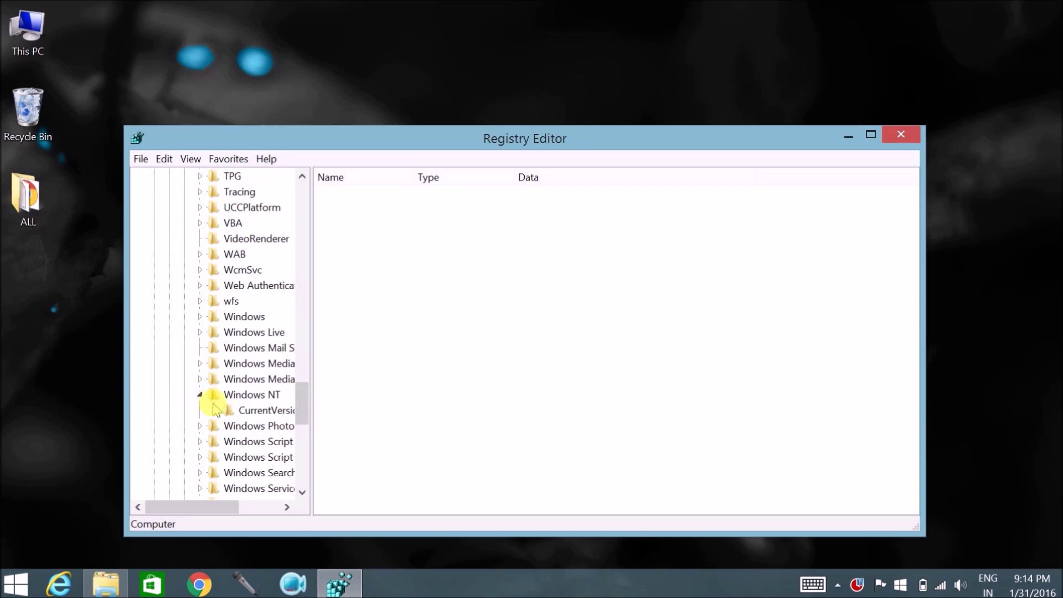
click(215, 410)
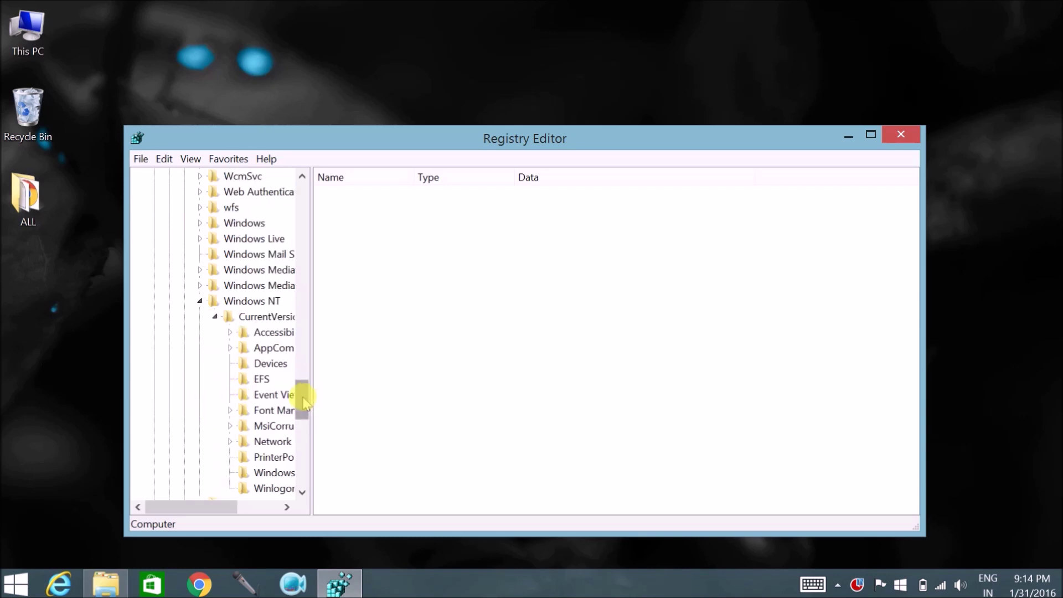
drag(313, 365, 378, 368)
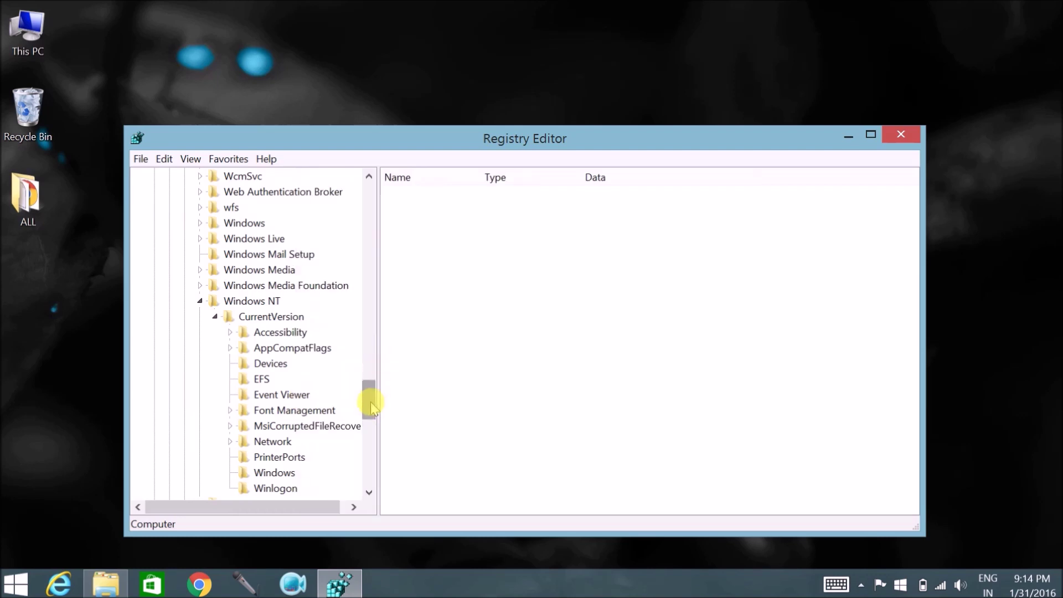
drag(371, 406, 371, 417)
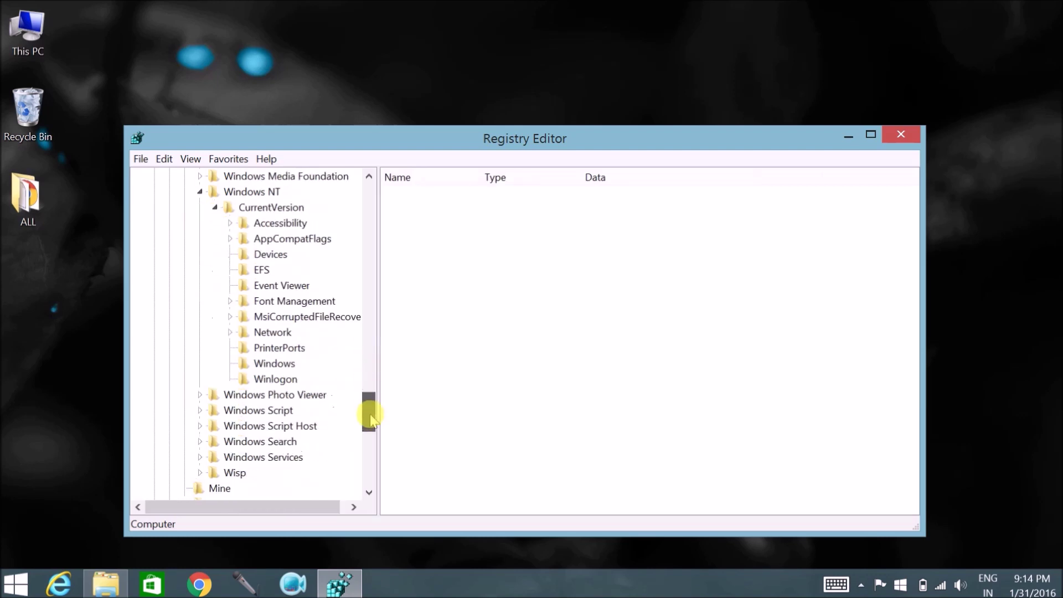
click(274, 366)
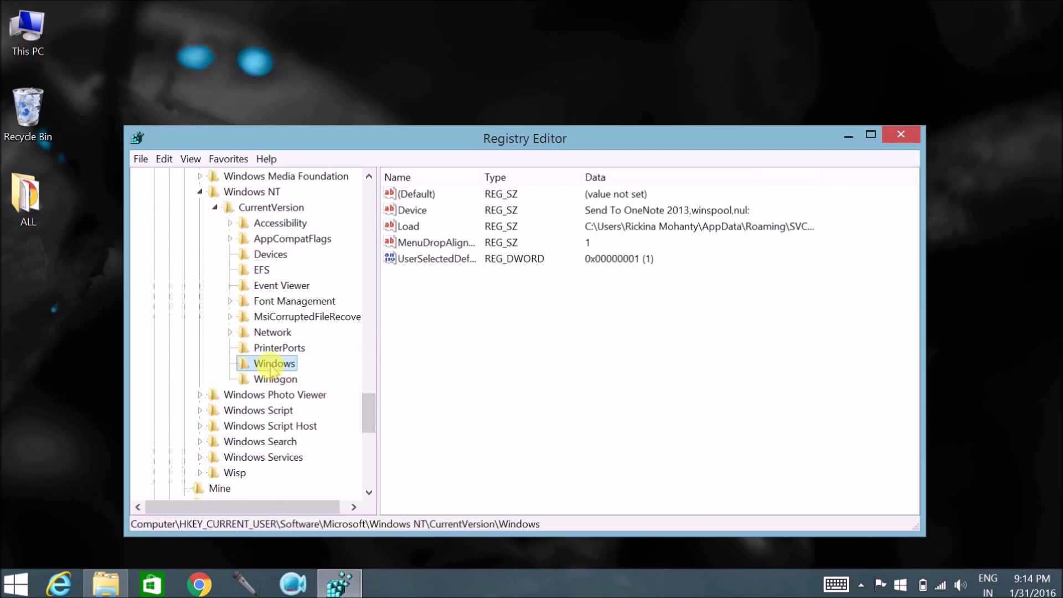
Delete the Load value from the Windows key, confirming the deletion, then close Registry Editor.
click(413, 229)
right_click(413, 229)
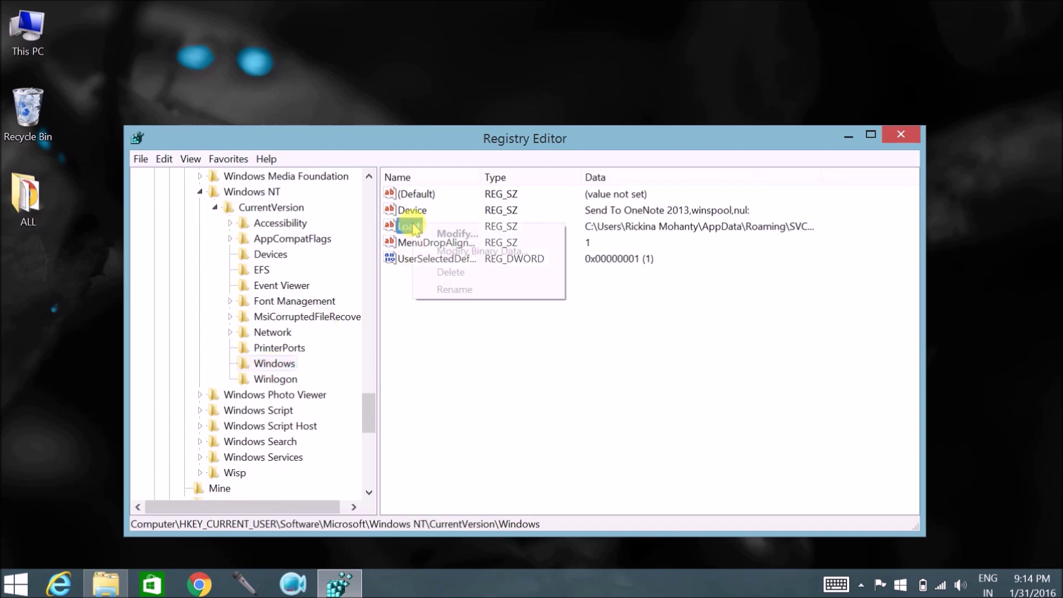
click(444, 276)
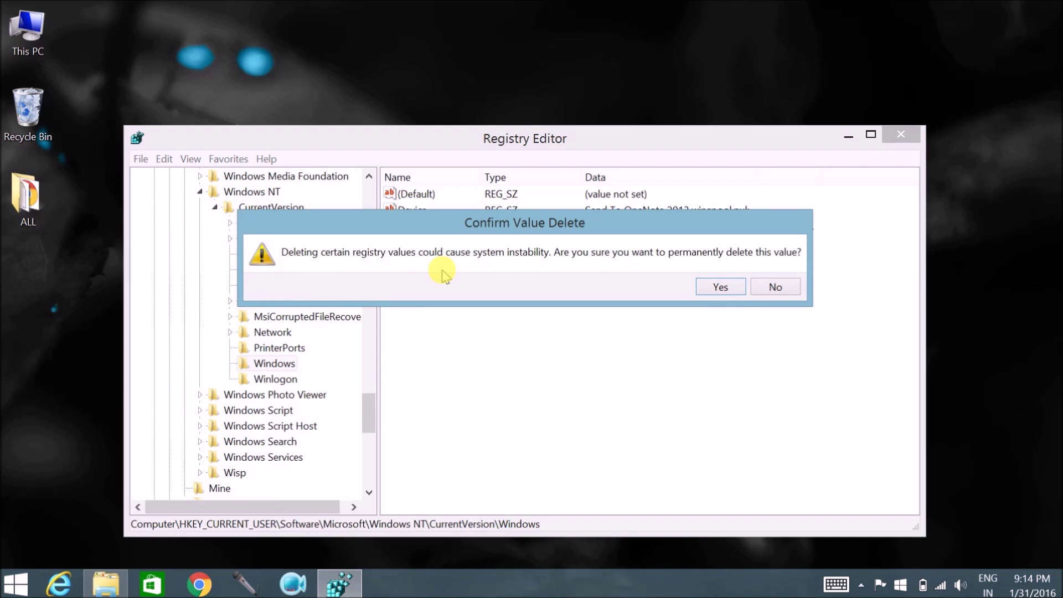
click(711, 287)
click(900, 140)
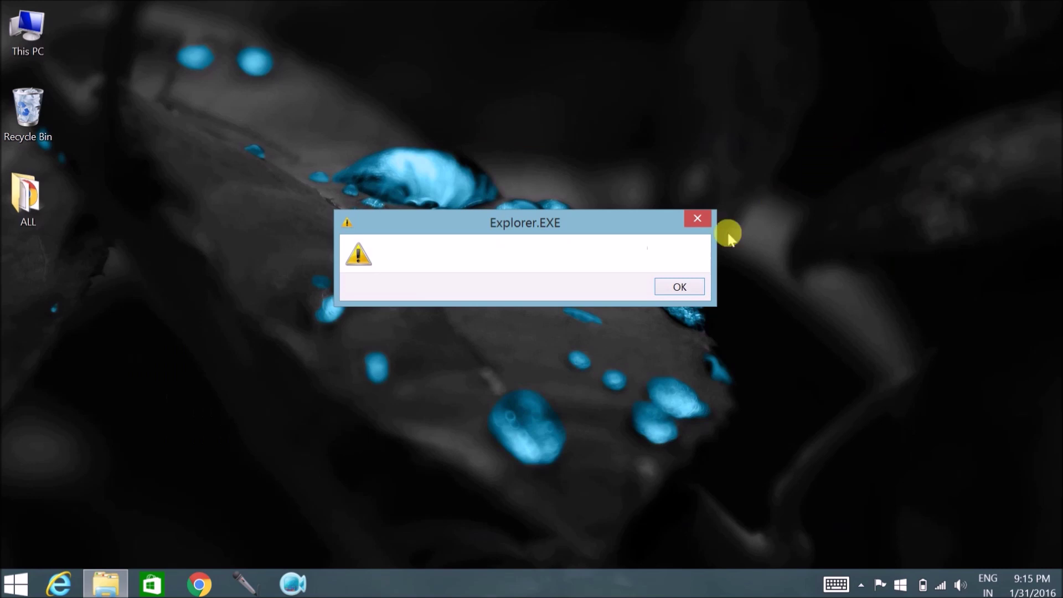
Dismiss the Explorer.EXE warning dialog with OK.
click(693, 288)
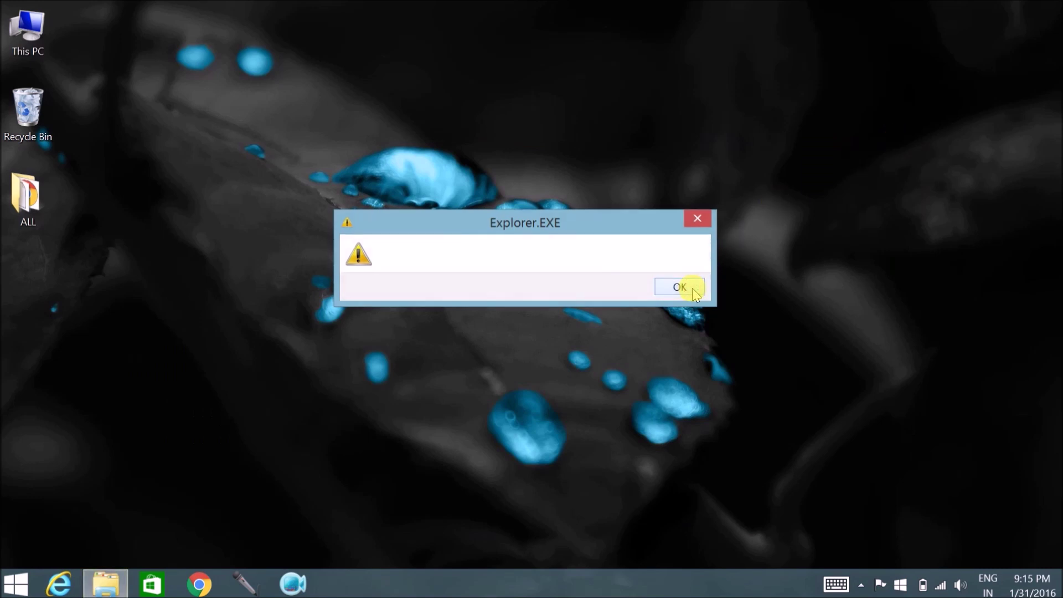
click(680, 286)
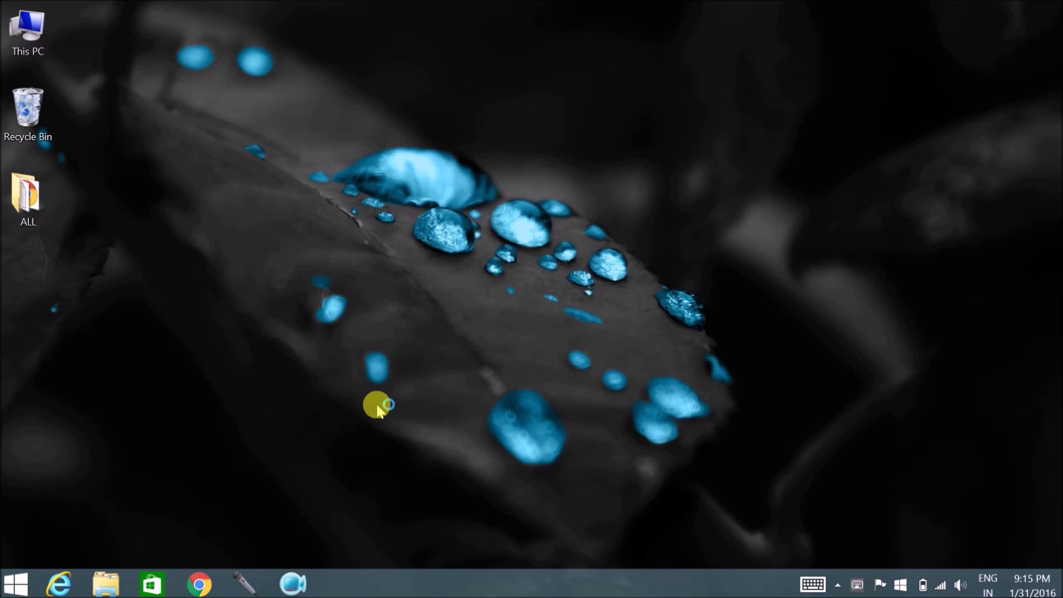
Rerun regedit from the Win+R prompt to recheck the Windows key's values.
key(super+r)
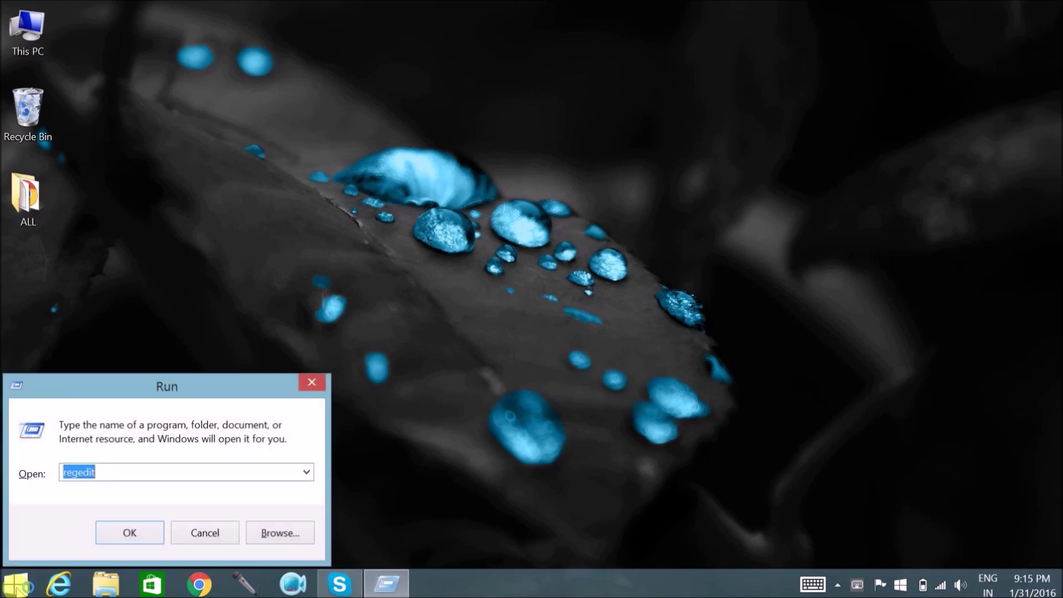
key(Return)
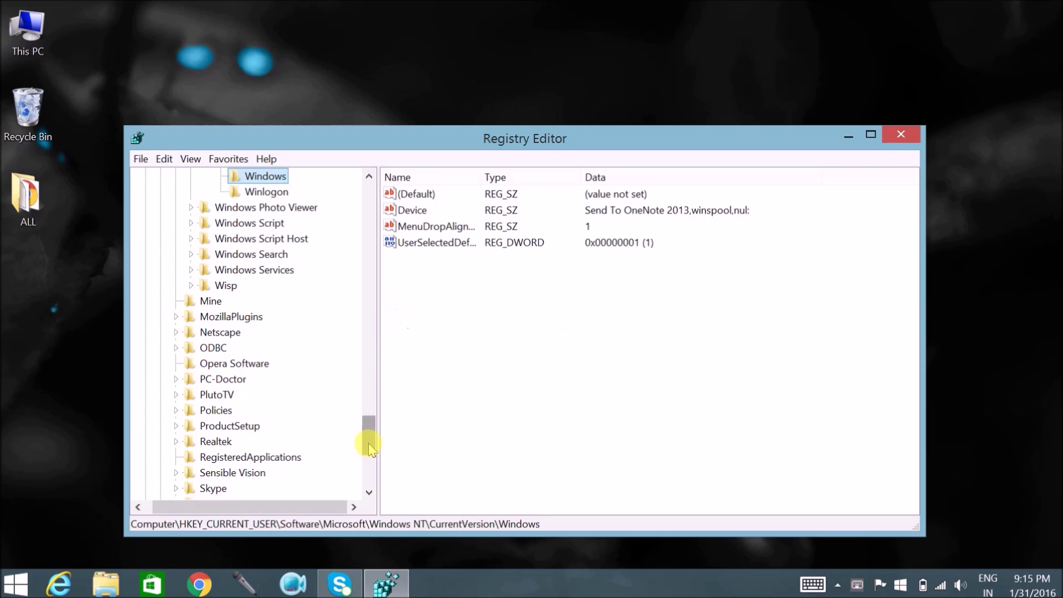
drag(369, 447, 371, 282)
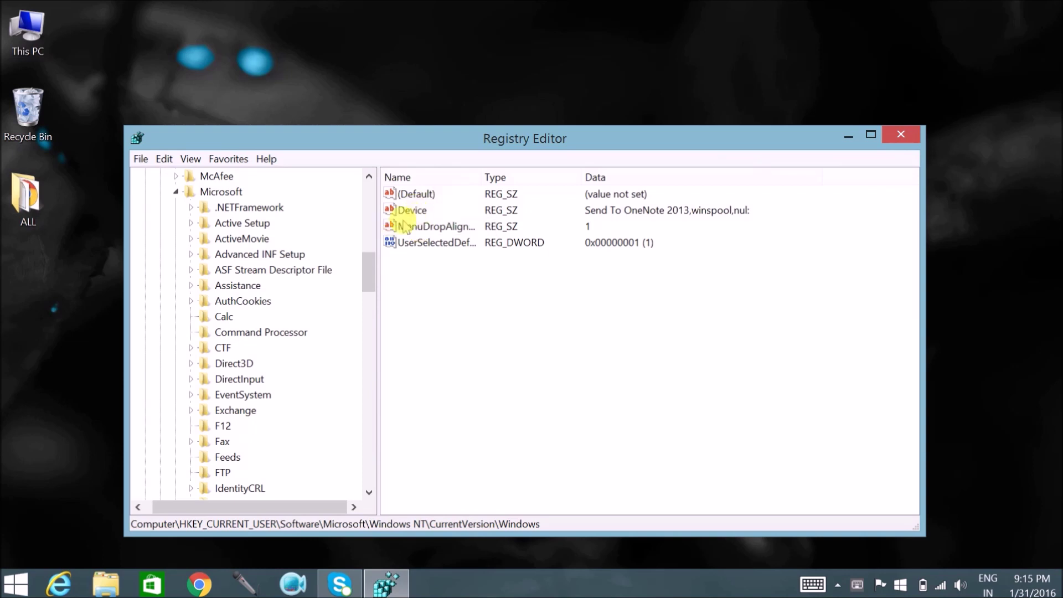
Close Registry Editor now that the Load value is confirmed gone.
click(904, 136)
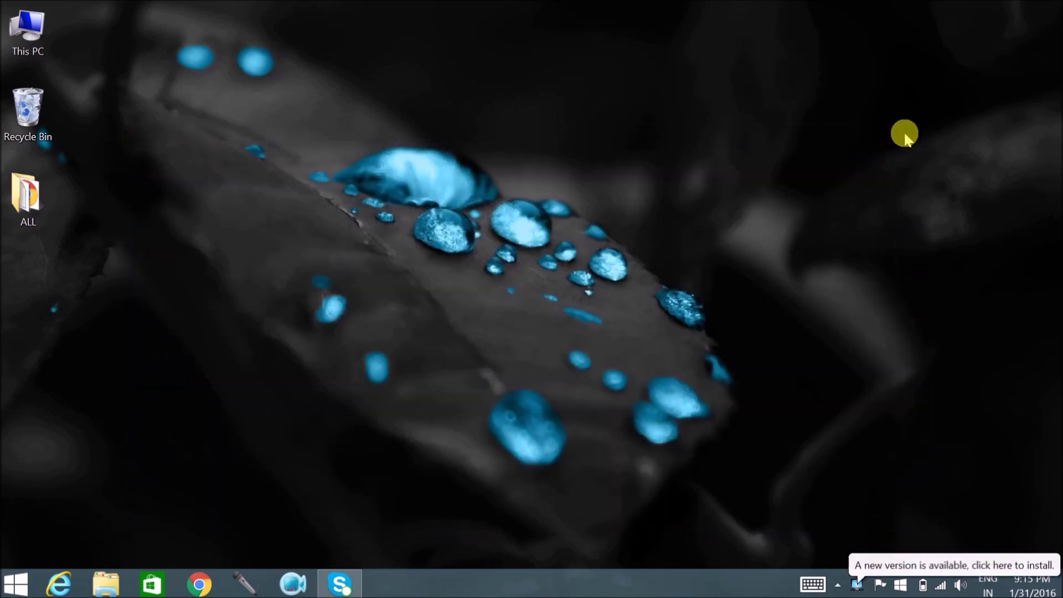